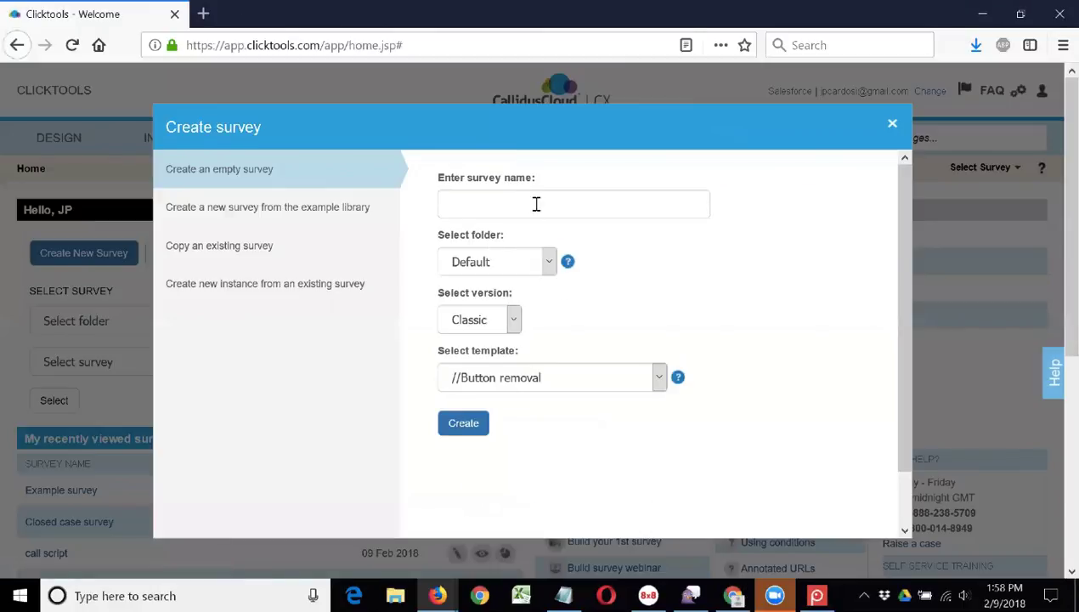
# Enter 'Closed case survey 2018' as the new survey's name.
pyautogui.click(534, 204)
pyautogui.write('C')
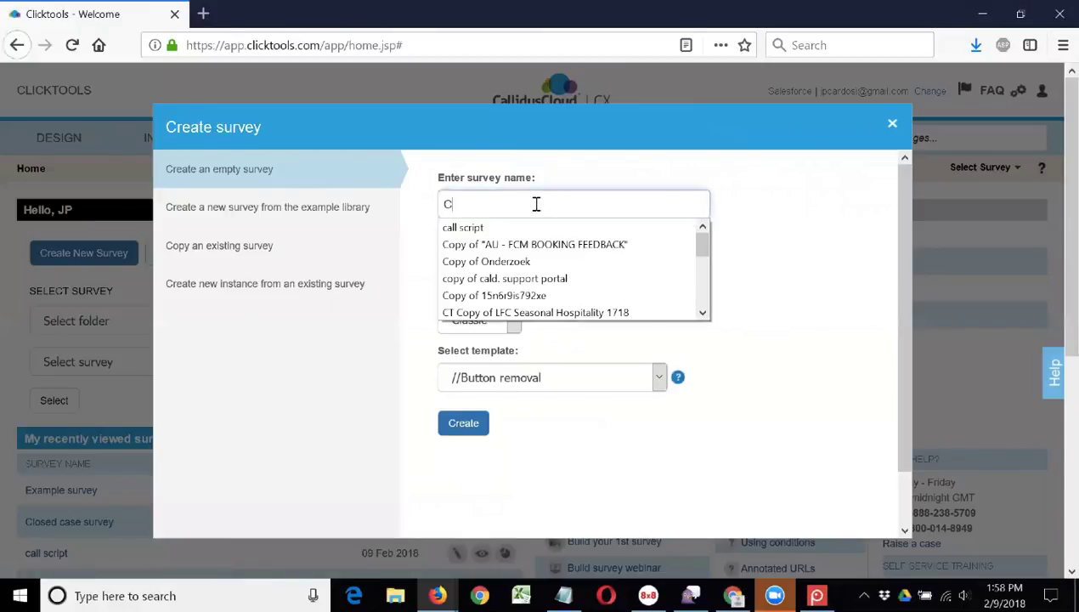
pyautogui.write('losed case sur')
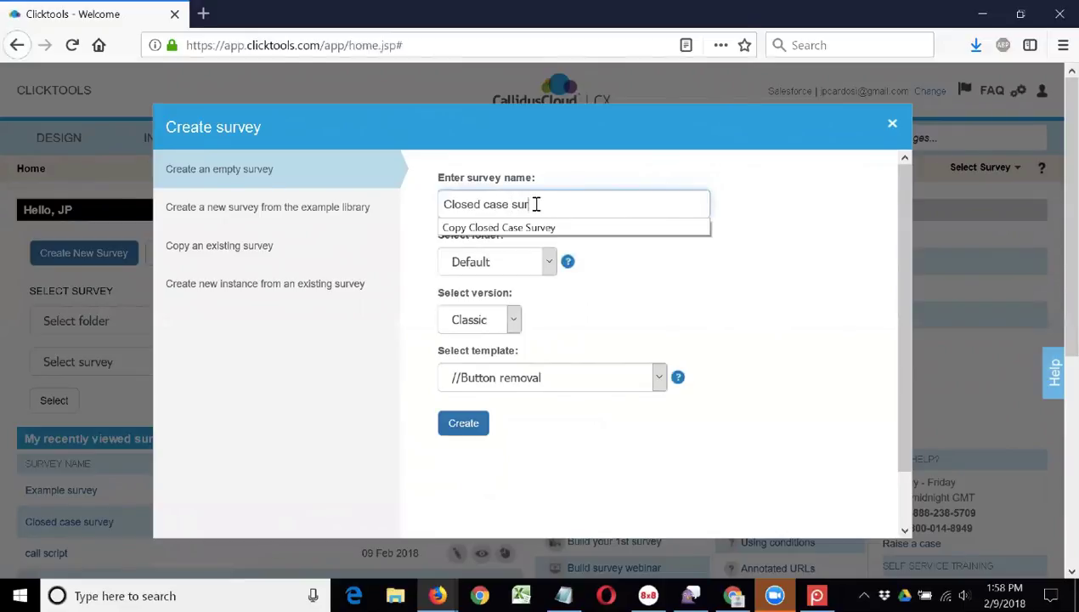
pyautogui.write('vey 201')
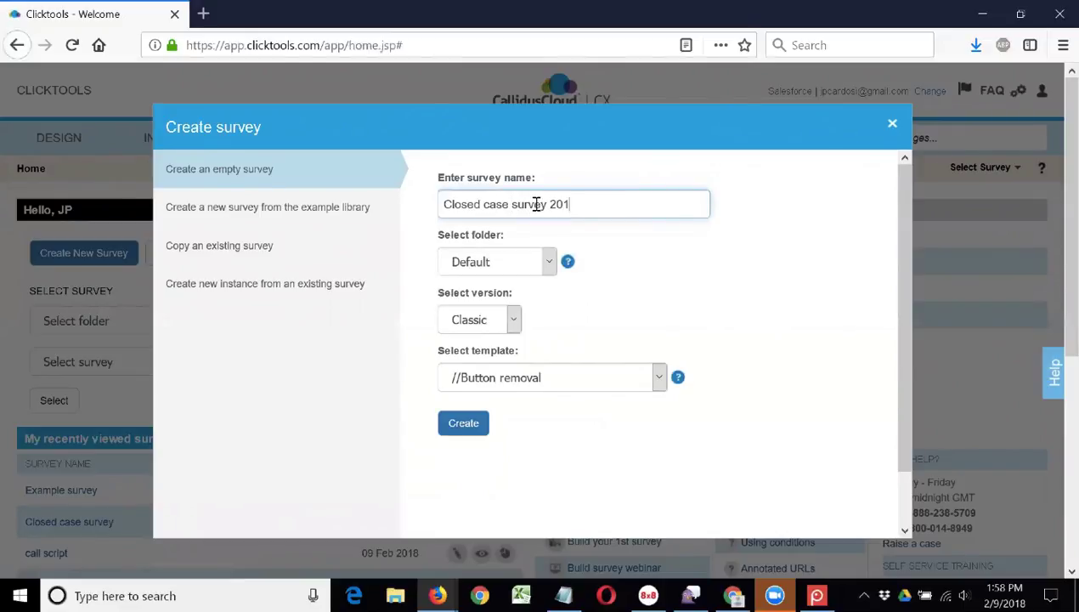
pyautogui.write('8')
# Create the survey and add a radio question shown only when question 4 equals Option 1.
pyautogui.press('Return')
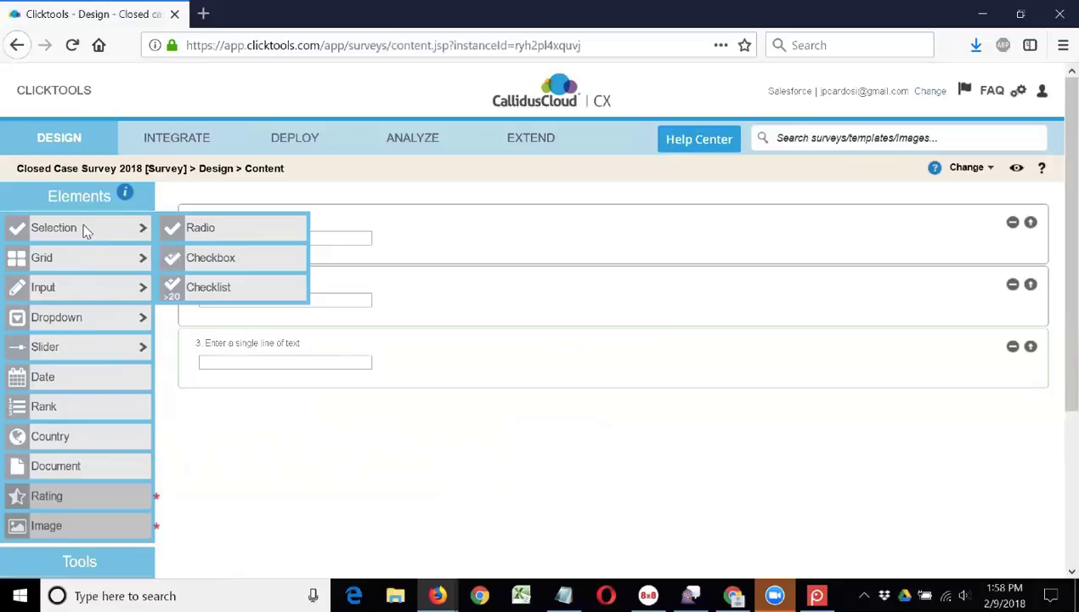
pyautogui.click(227, 232)
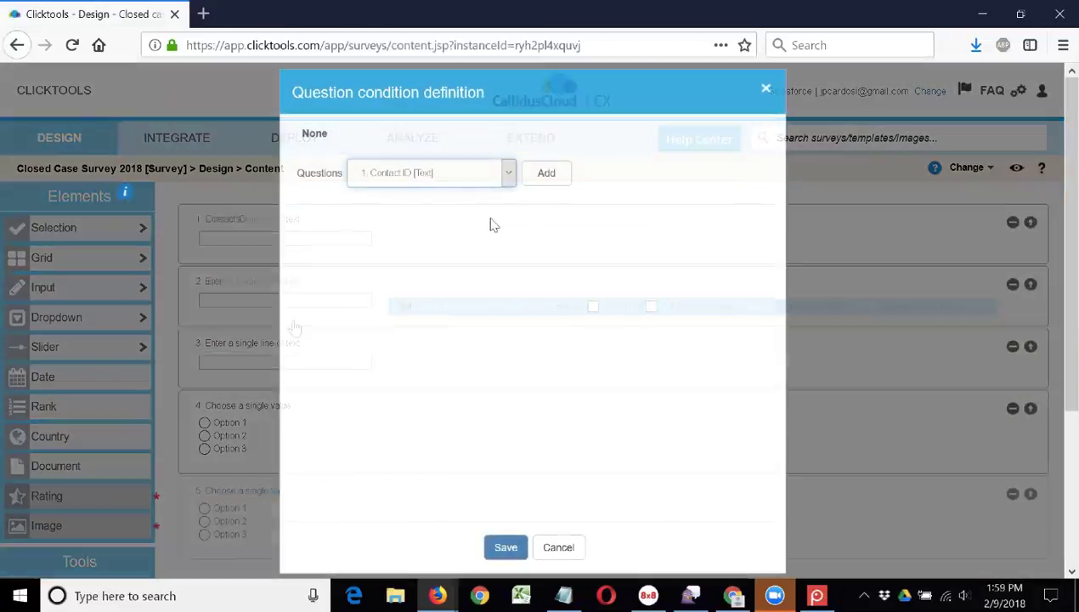
pyautogui.click(490, 175)
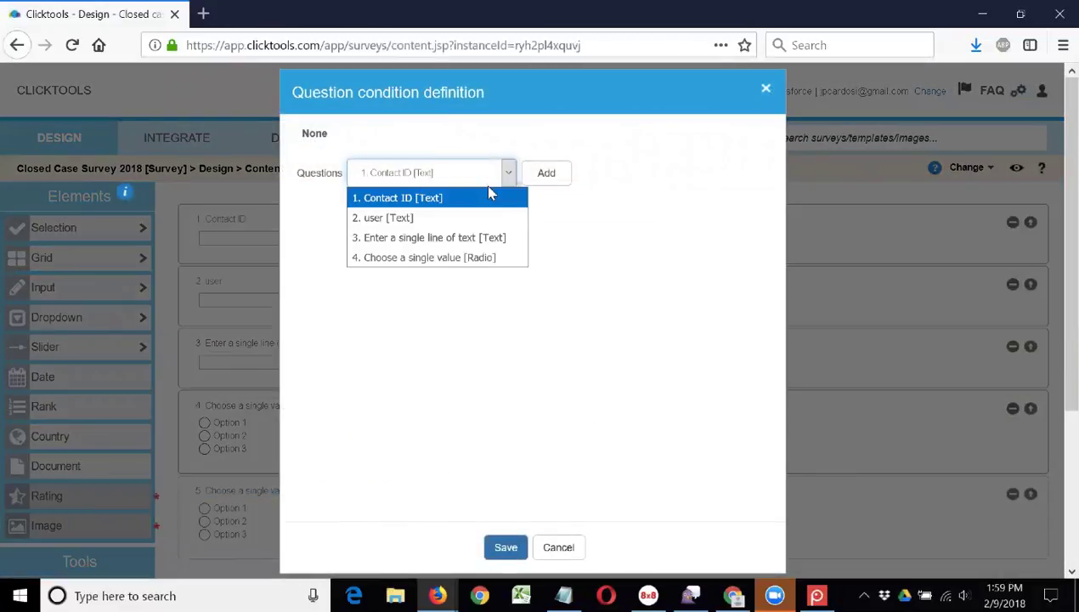
pyautogui.click(433, 258)
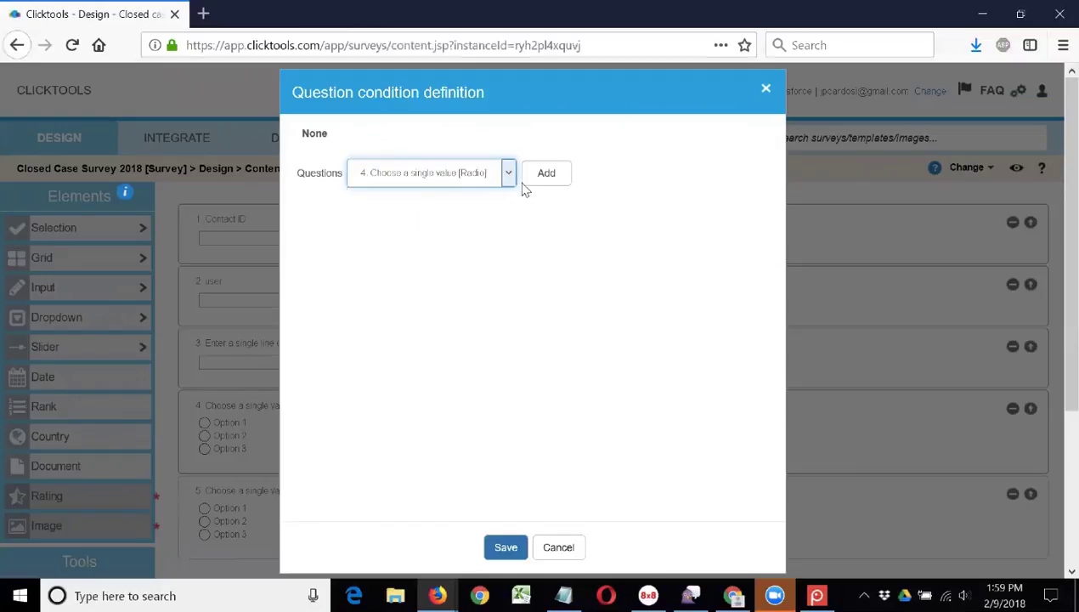
pyautogui.click(535, 175)
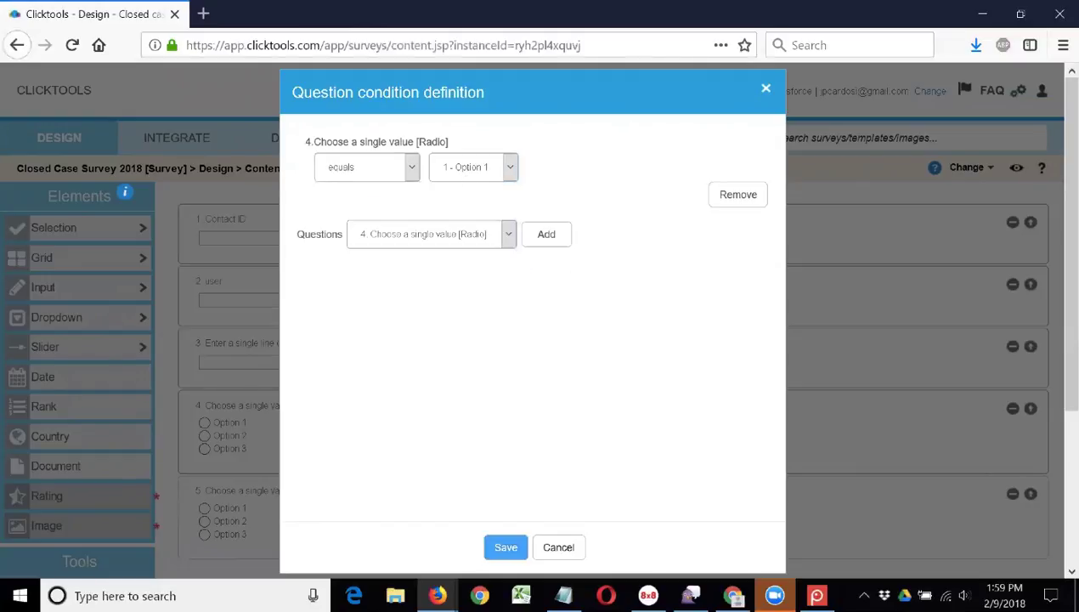
pyautogui.click(505, 547)
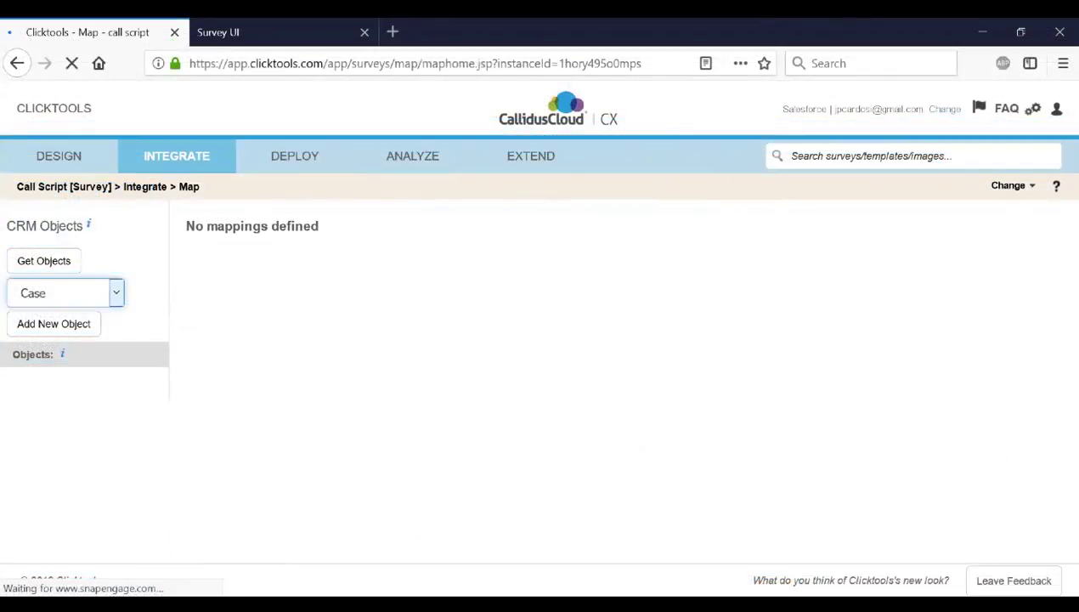
# Add a Case object and map response Q1. Contact ID to the Case's Contact ID field.
pyautogui.click(54, 324)
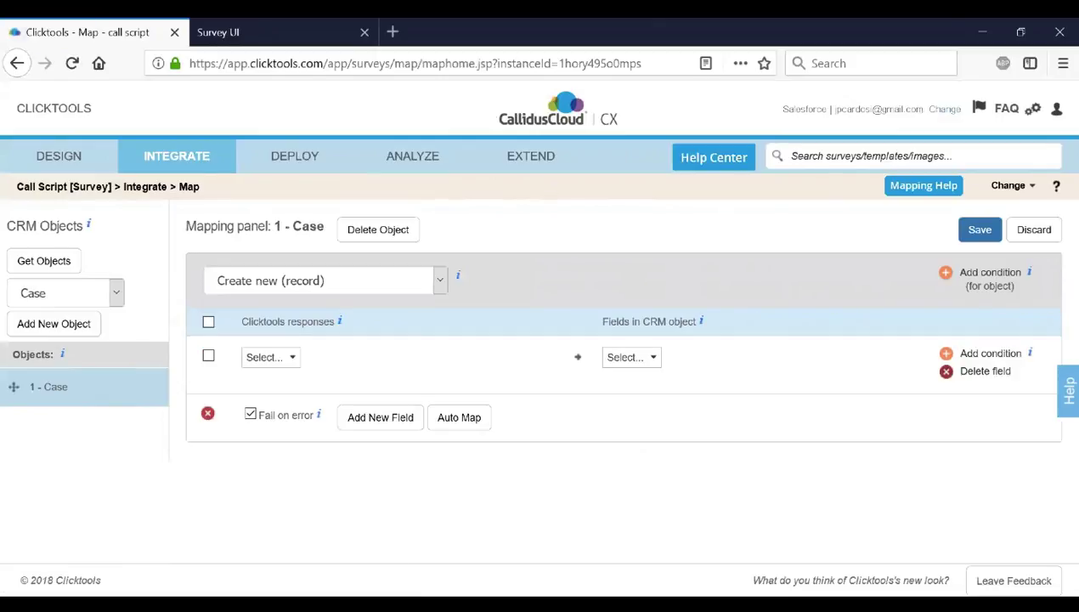
pyautogui.click(270, 357)
pyautogui.press('Down')
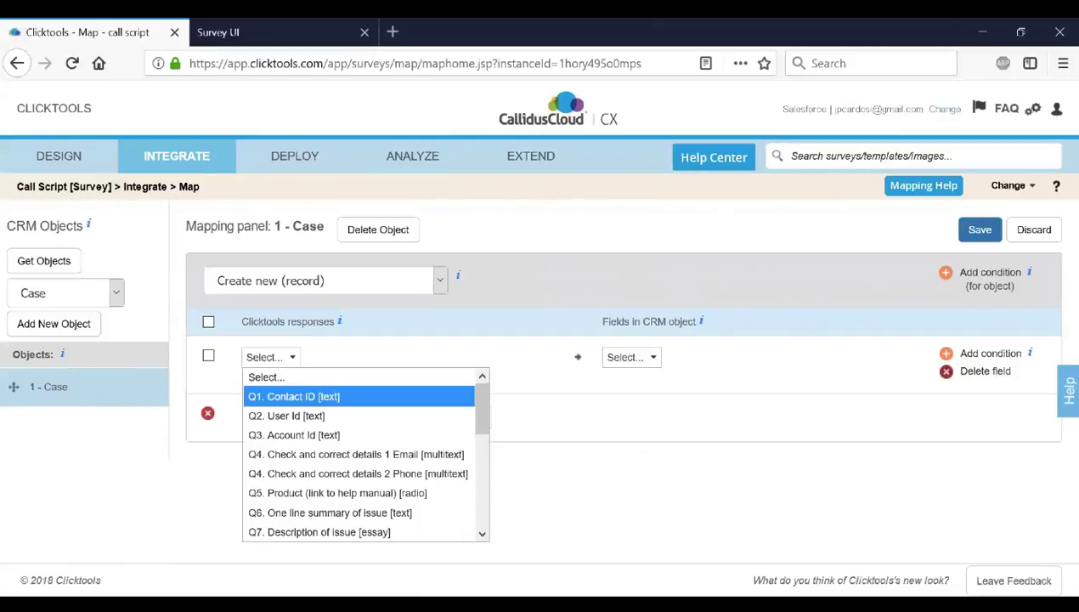
pyautogui.press('Return')
pyautogui.click(641, 357)
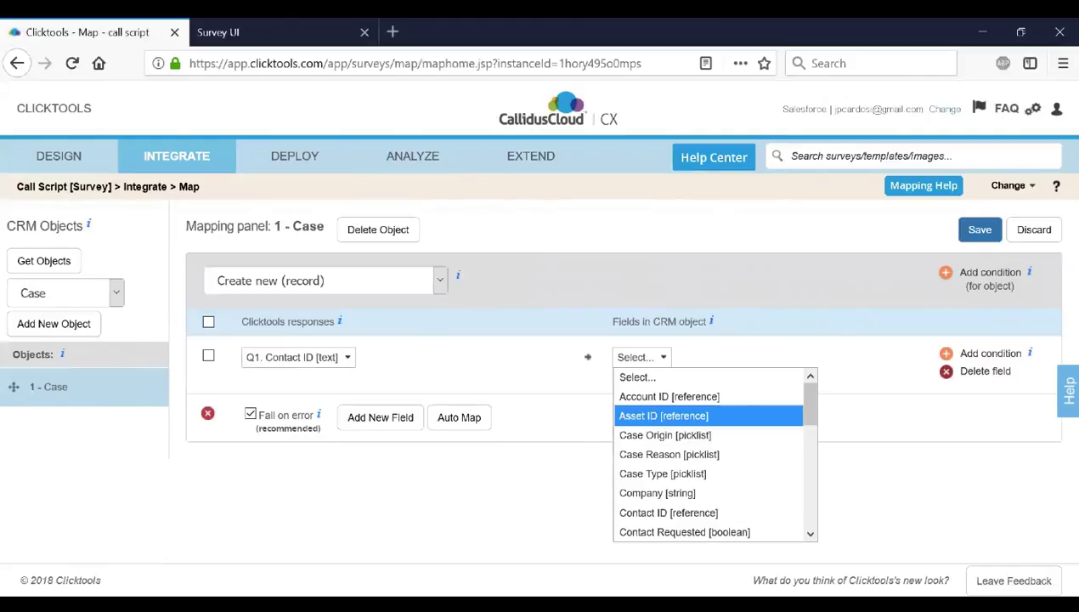
pyautogui.press('Down')
pyautogui.press('Return')
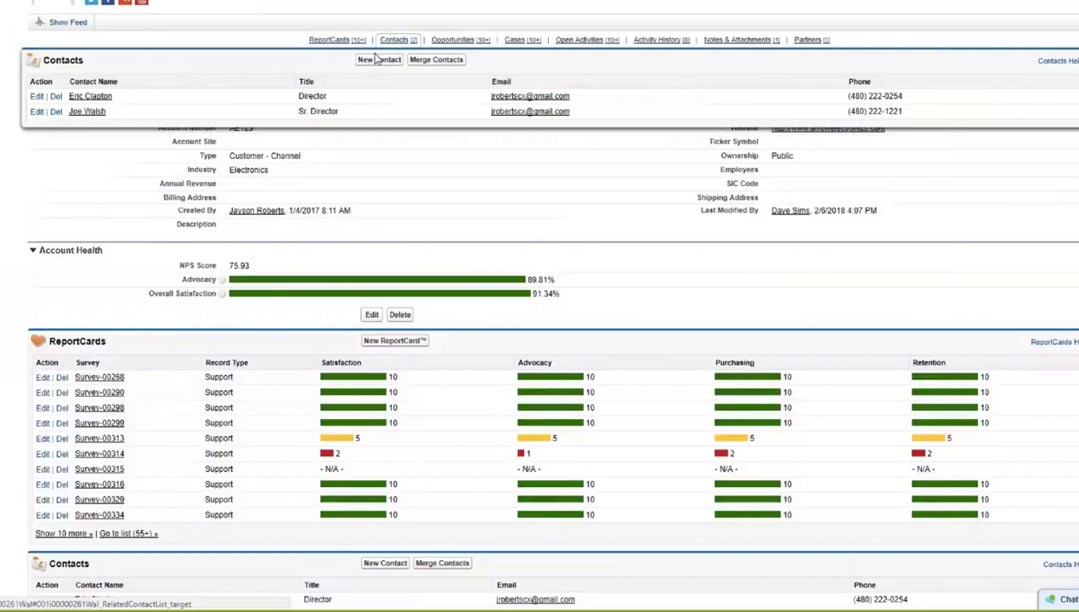
pyautogui.moveTo(398, 40)
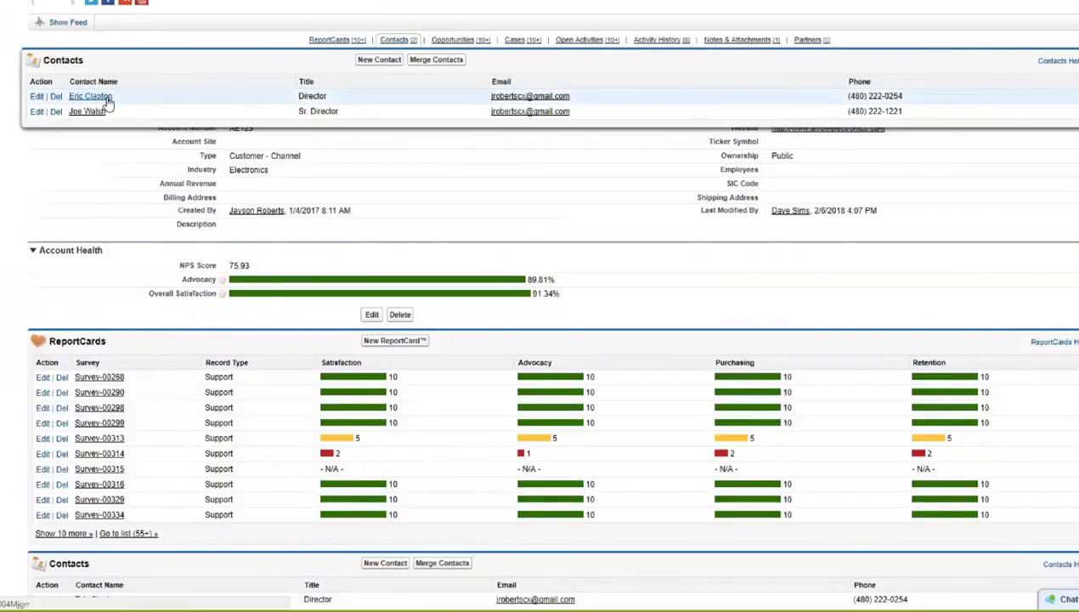
# Open the Director contact's record and scroll to its survey history and ReportCards.
pyautogui.click(107, 98)
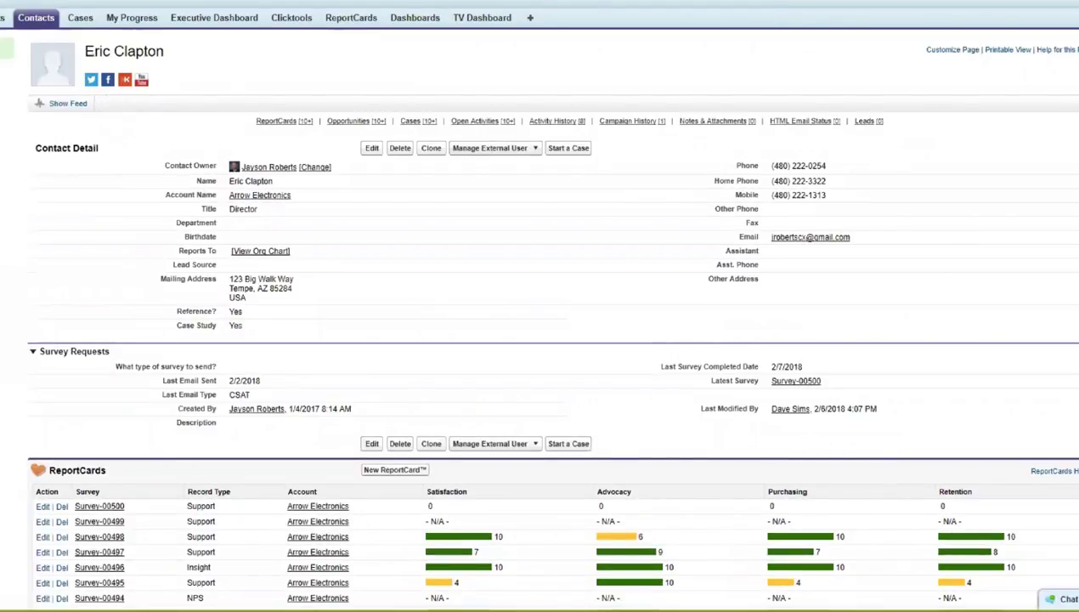
pyautogui.scroll(-2, 539, 306)
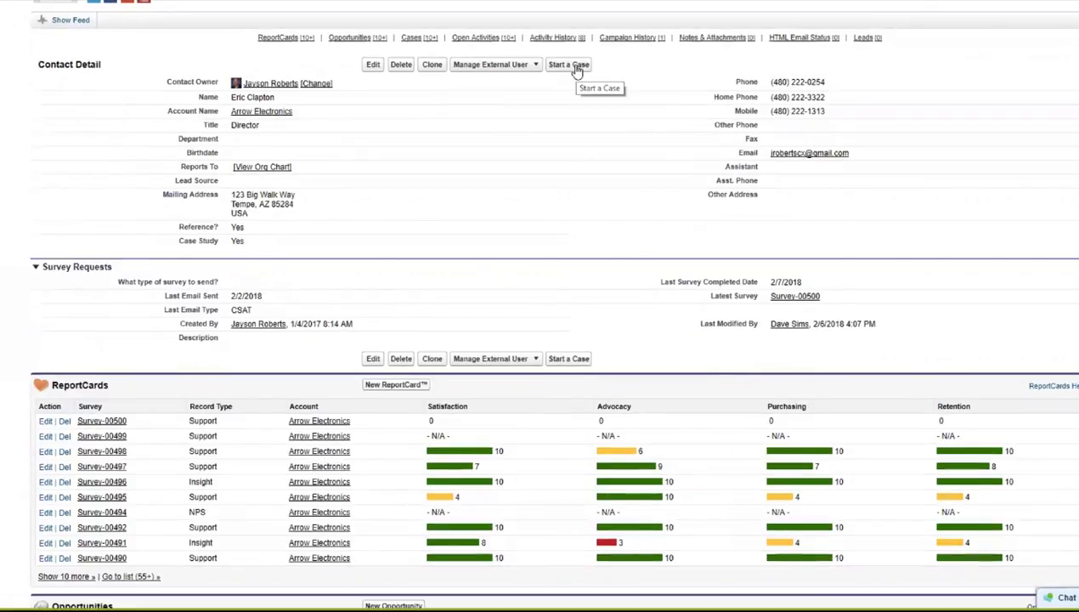
# Start a new case call script: phone ending 44, Diesel generator, serial number 54g9t.
pyautogui.click(577, 71)
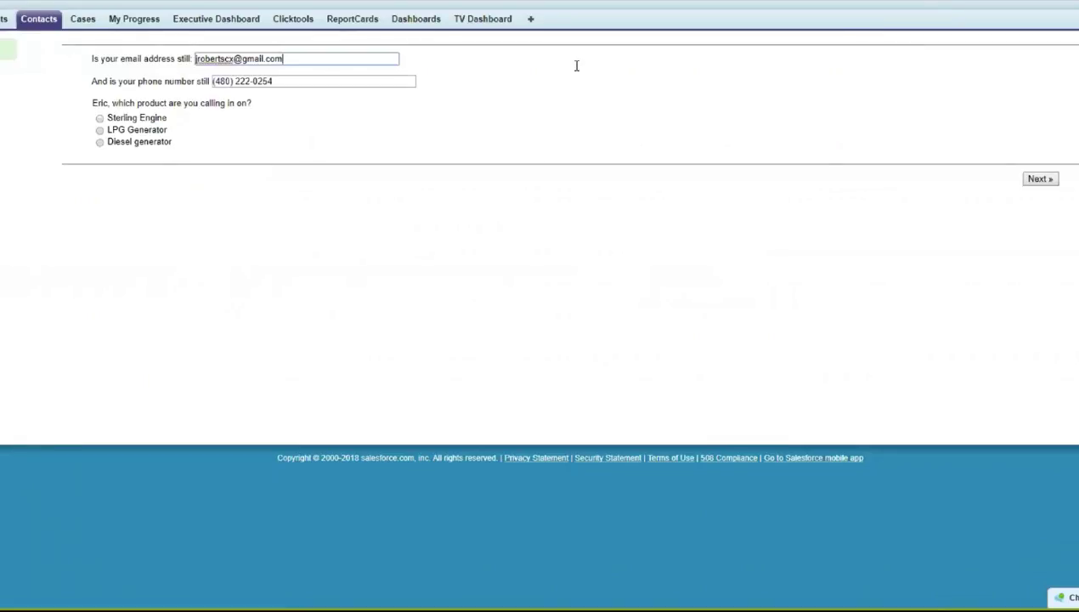
pyautogui.press('Tab')
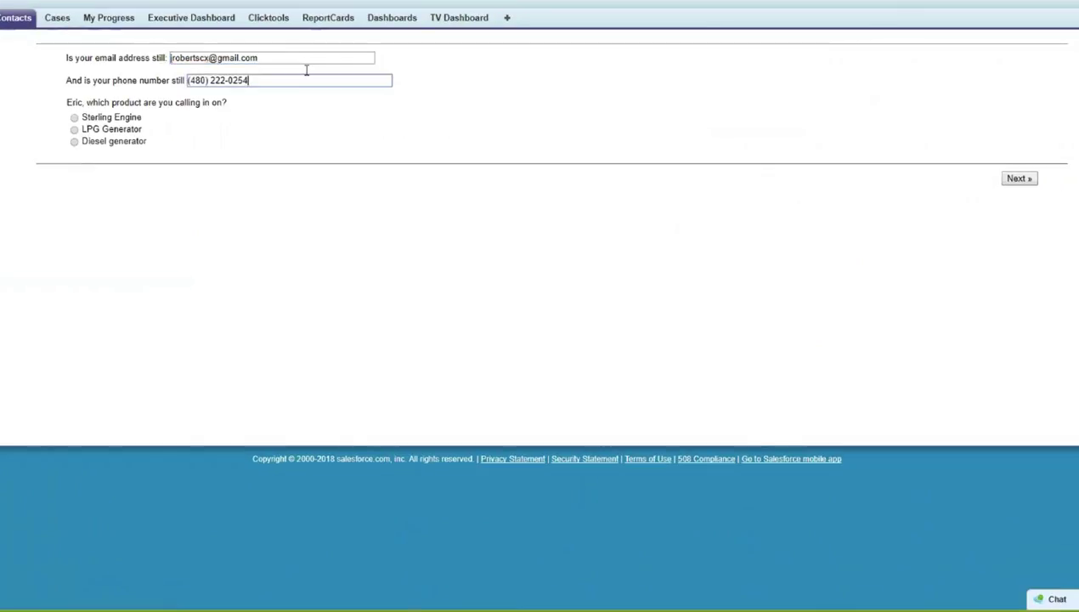
pyautogui.press('BackSpace')
pyautogui.press('BackSpace')
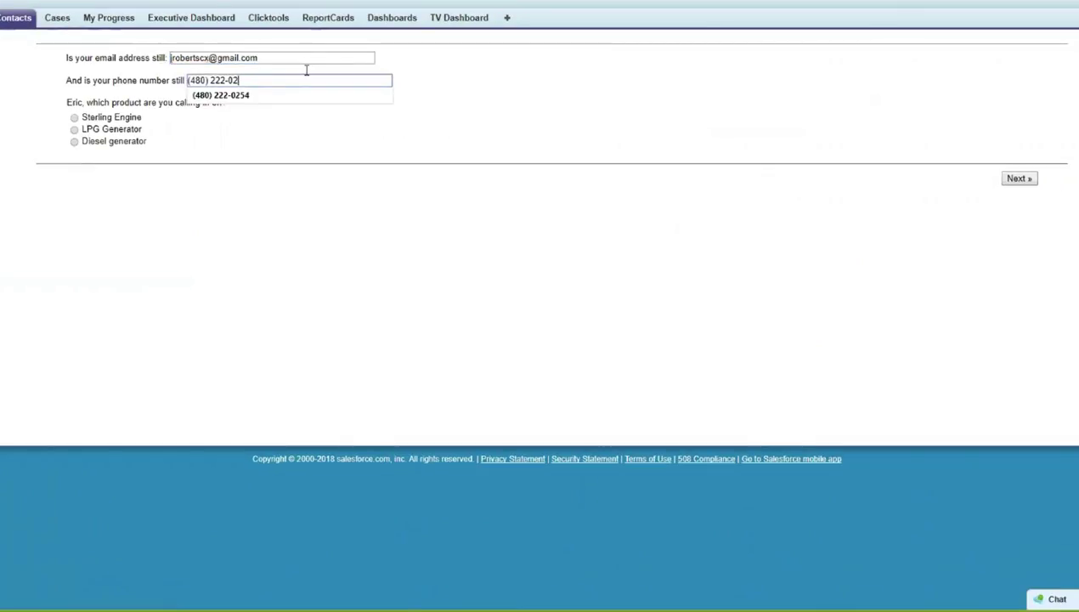
pyautogui.write('44')
pyautogui.click(74, 141)
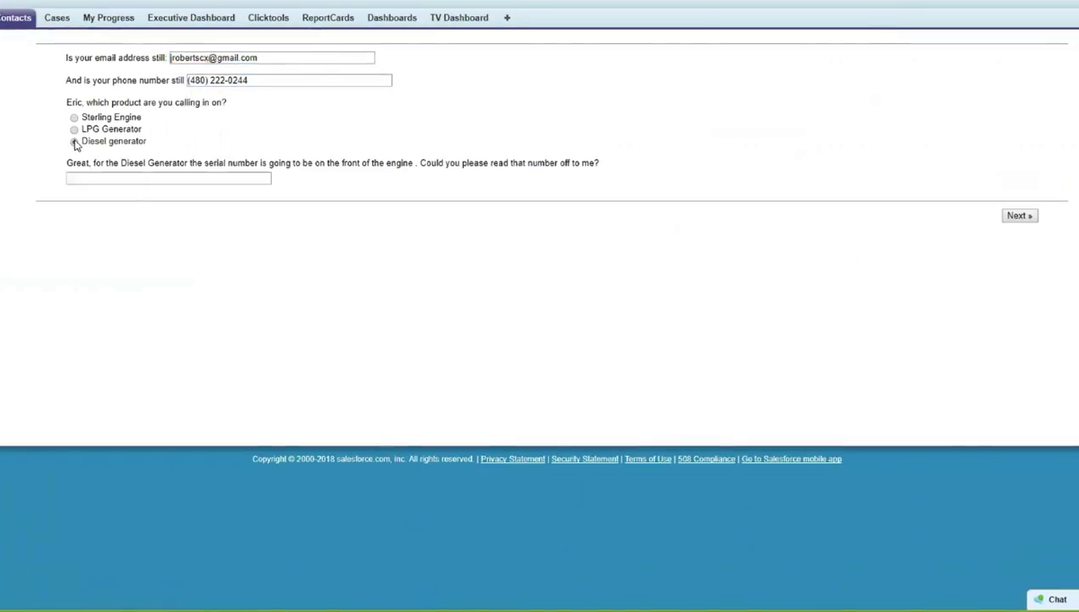
pyautogui.click(78, 177)
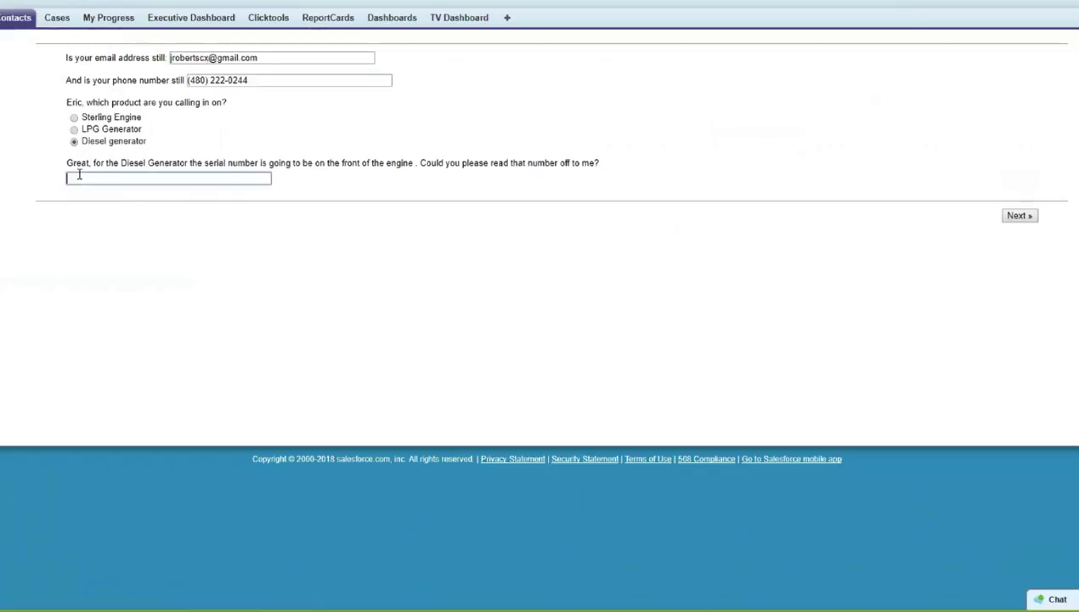
pyautogui.write('54g')
pyautogui.write('9t')
pyautogui.press('Return')
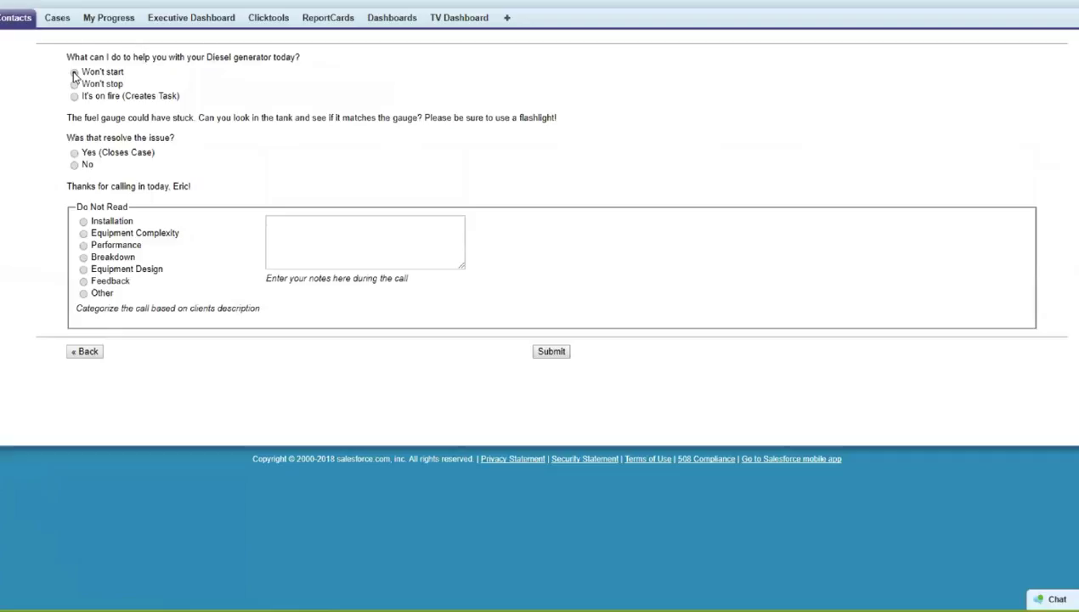
# Record the issue as 'It's on fire' under Performance, submit, and save the case as Closed.
pyautogui.click(74, 72)
pyautogui.click(74, 84)
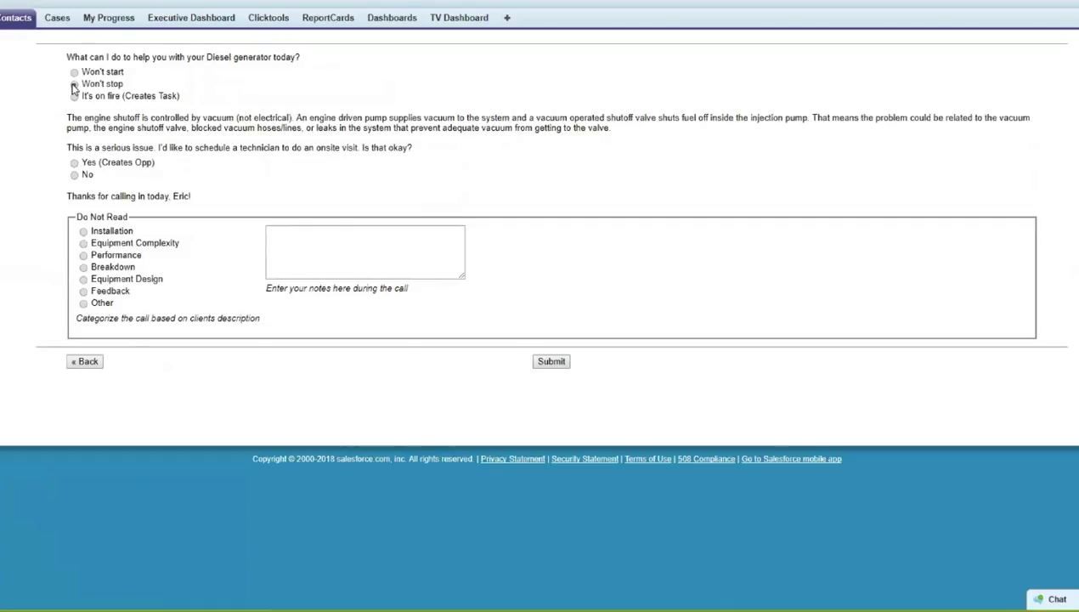
pyautogui.click(74, 97)
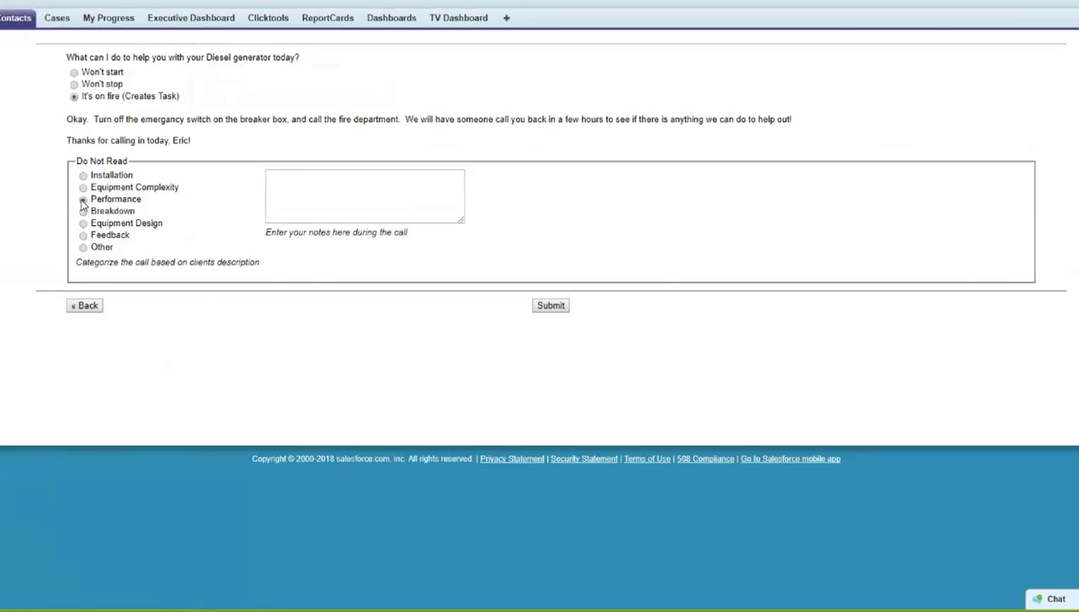
pyautogui.click(83, 201)
pyautogui.click(551, 306)
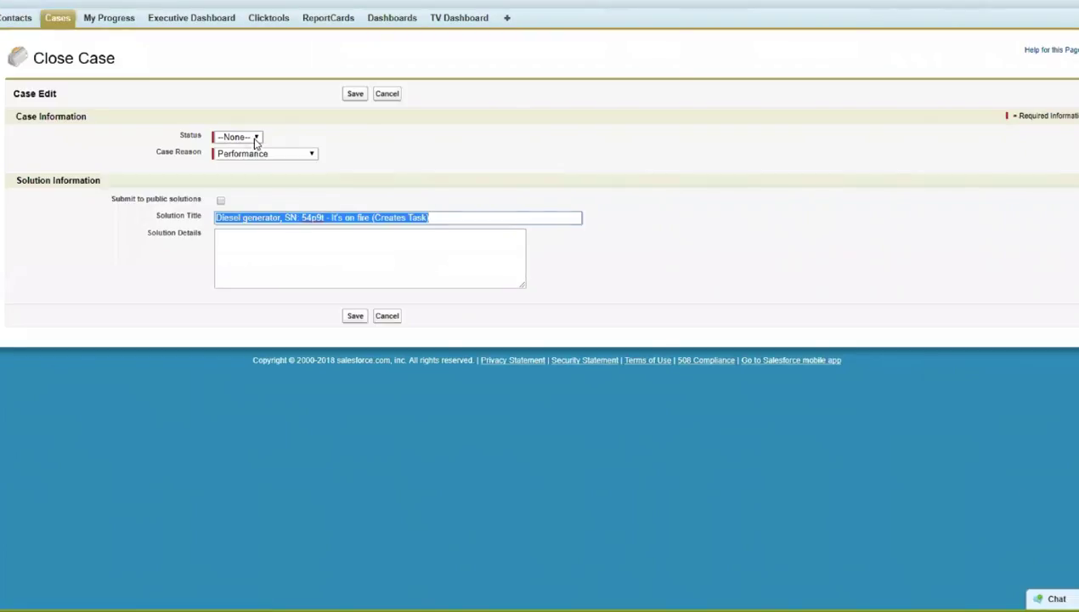
pyautogui.click(255, 137)
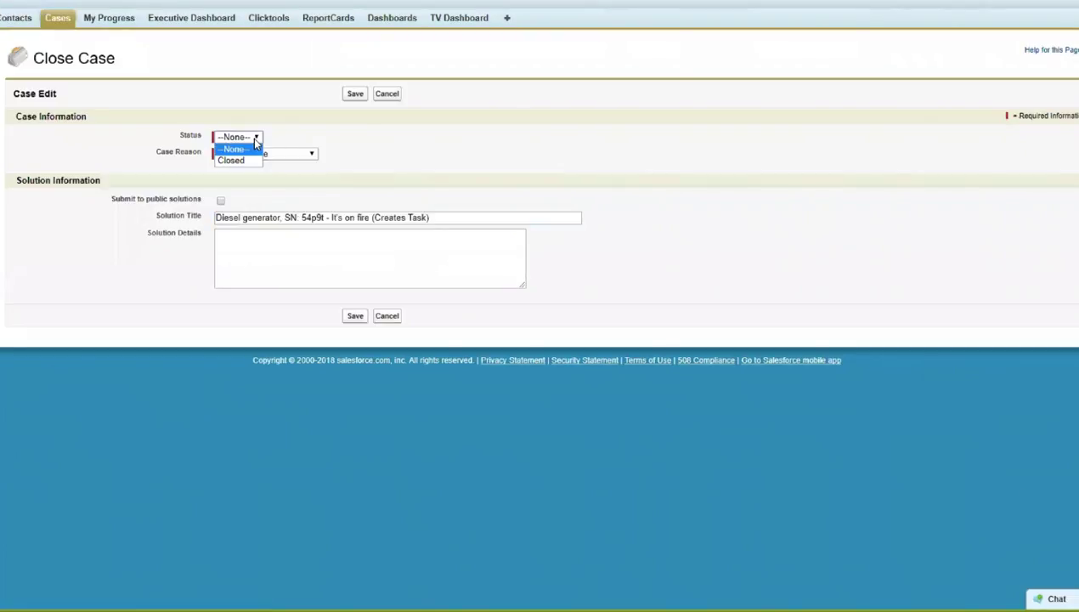
pyautogui.click(252, 161)
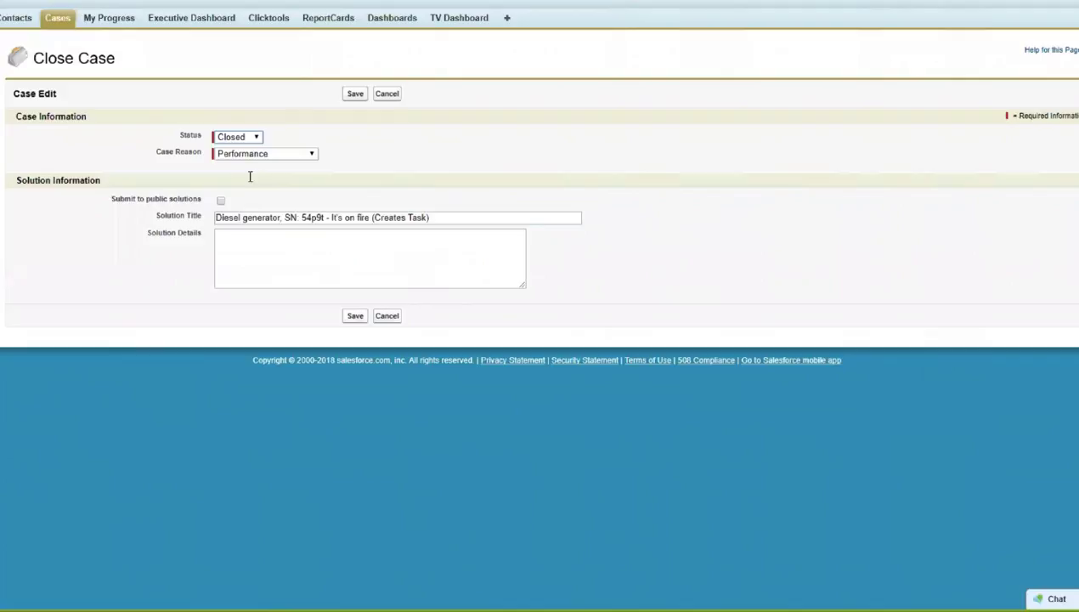
pyautogui.click(357, 316)
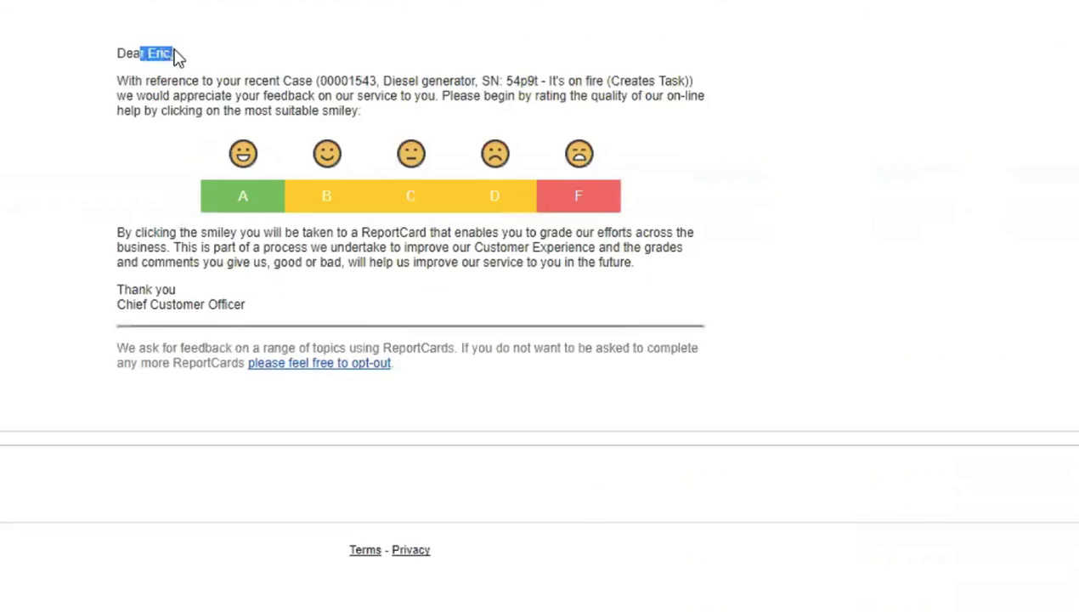
pyautogui.moveTo(348, 81); pyautogui.dragTo(473, 79)
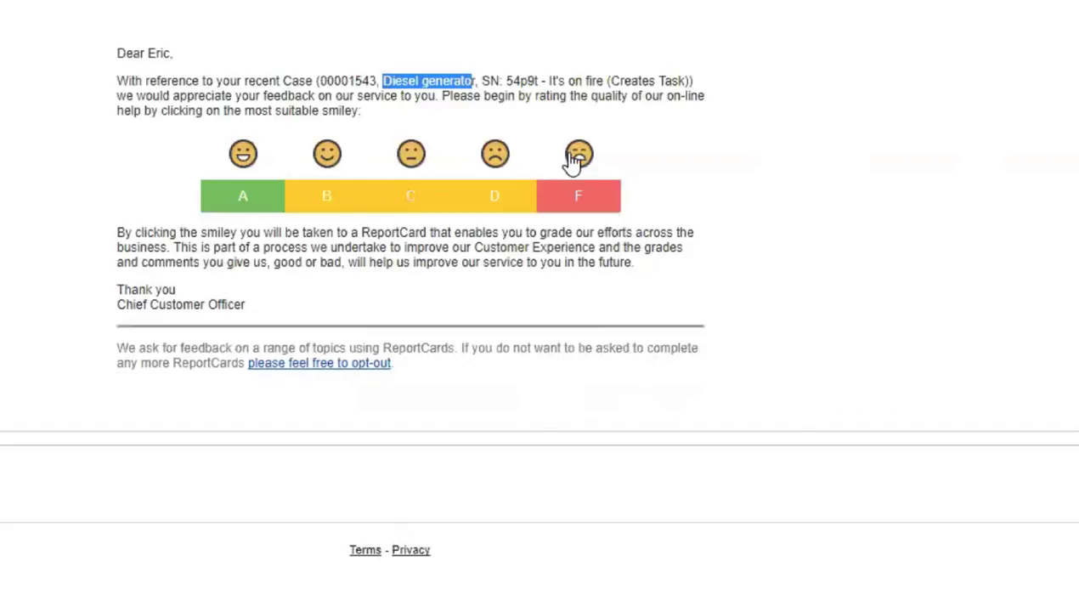
# Give support the lowest F smiley and rate recommend and overall satisfaction 0.
pyautogui.click(579, 155)
pyautogui.click(375, 233)
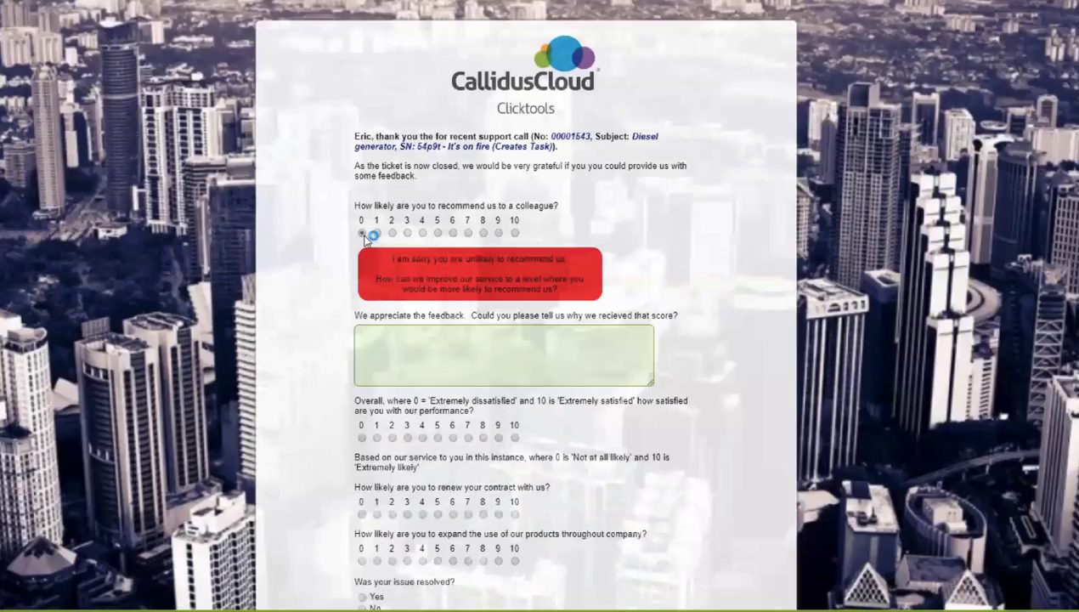
pyautogui.click(437, 233)
pyautogui.click(467, 233)
pyautogui.click(515, 233)
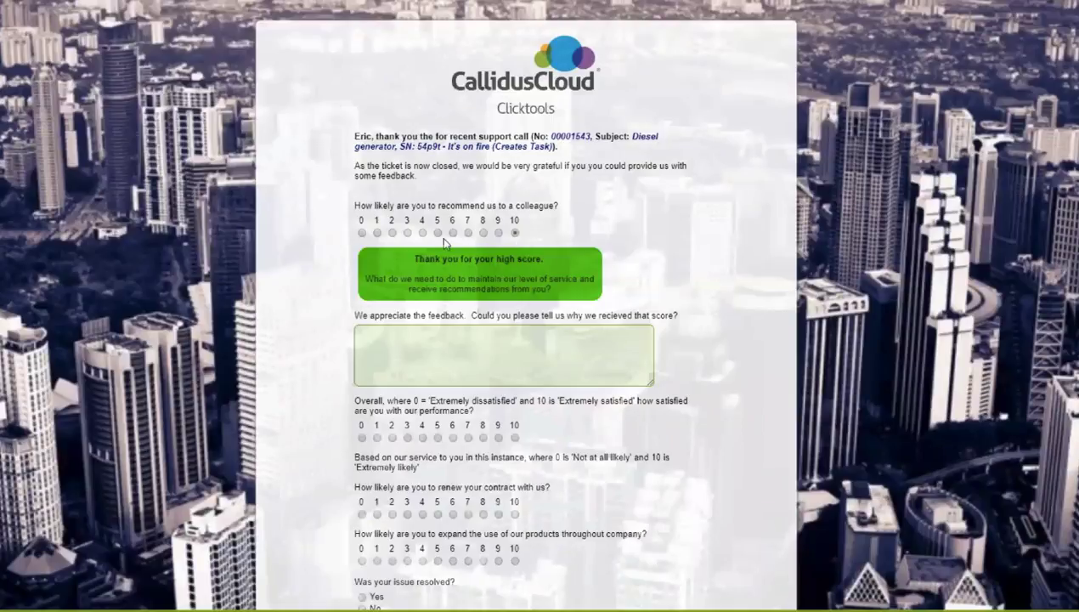
pyautogui.click(362, 232)
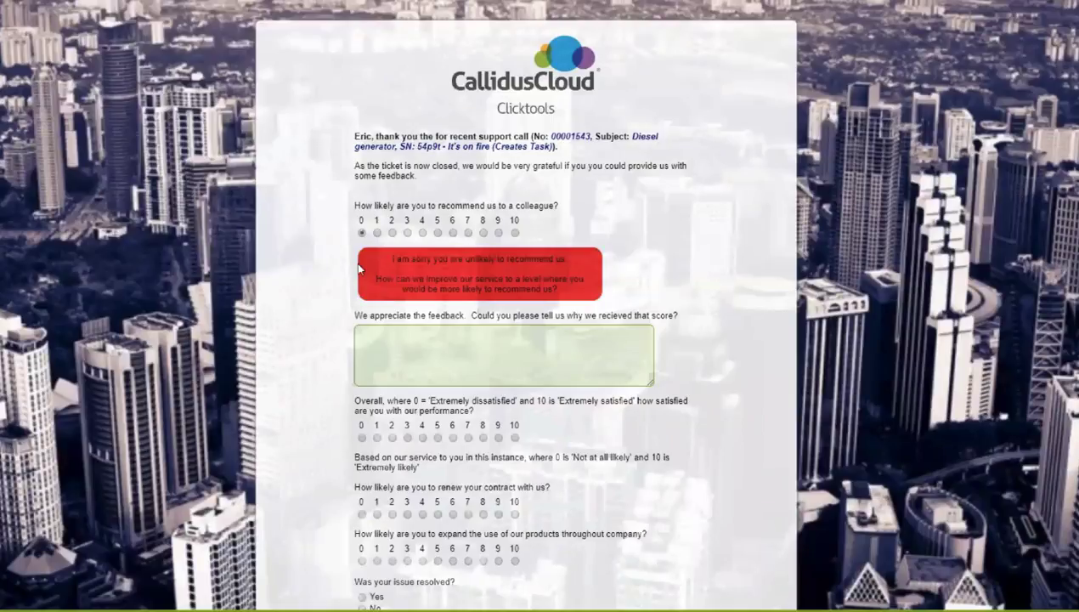
pyautogui.click(362, 438)
# Rate expanding product use 0, answer No for resolved, give worst grades, and submit.
pyautogui.scroll(-2, 365, 510)
pyautogui.click(361, 361)
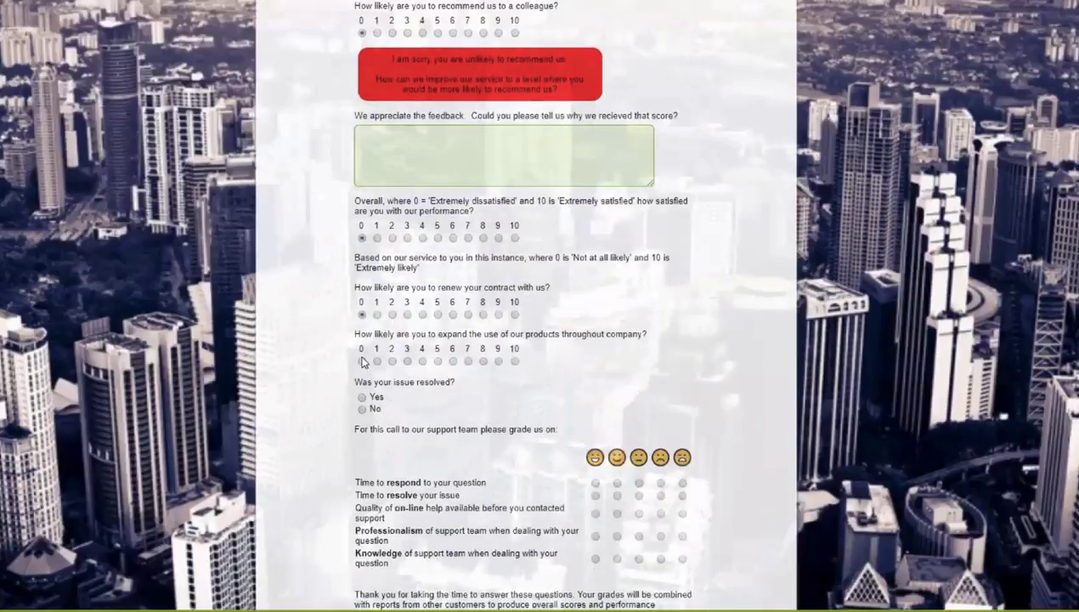
pyautogui.click(361, 409)
pyautogui.scroll(-1, 683, 425)
pyautogui.click(682, 419)
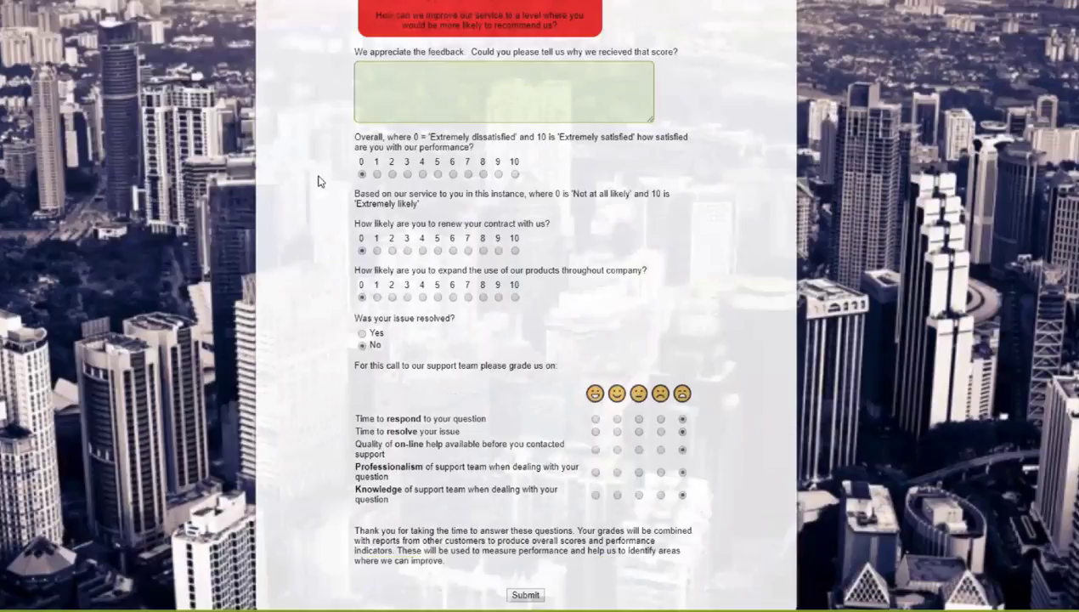
pyautogui.click(525, 595)
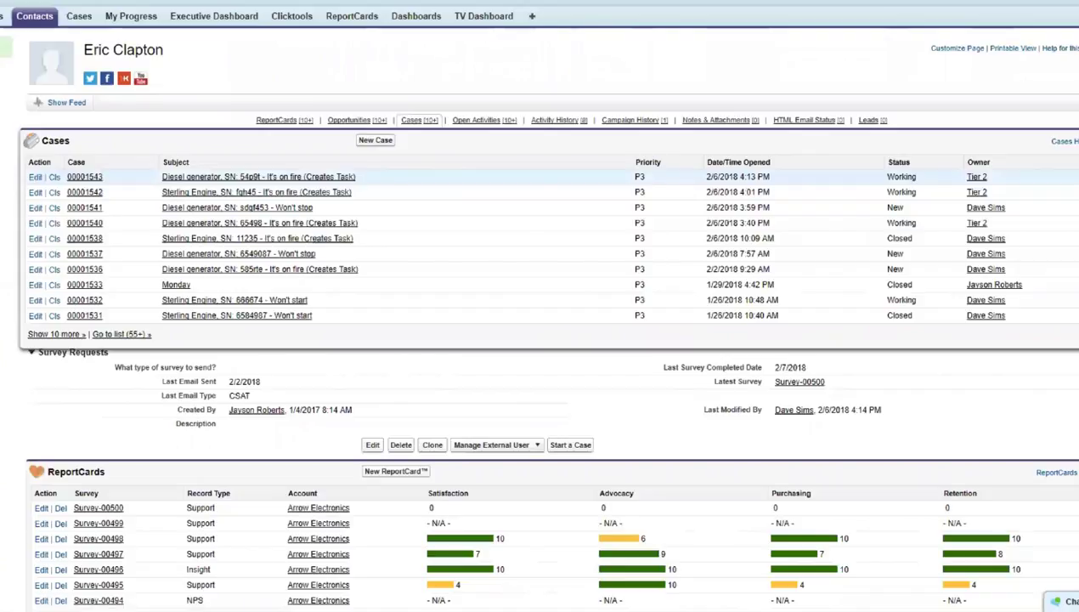
# Finish the Solution Details note that the missing part shipped overnight at no cost.
pyautogui.moveTo(917, 177); pyautogui.dragTo(887, 177)
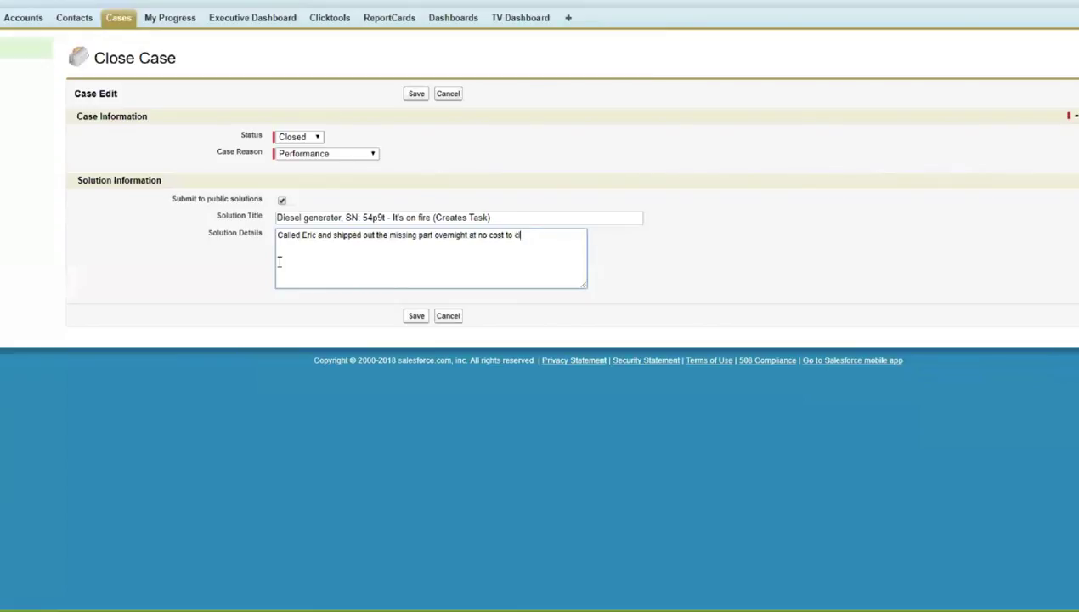
pyautogui.write('ent.')
# Save the closed case, then rate recommend and overall satisfaction 10 in the survey.
pyautogui.click(416, 316)
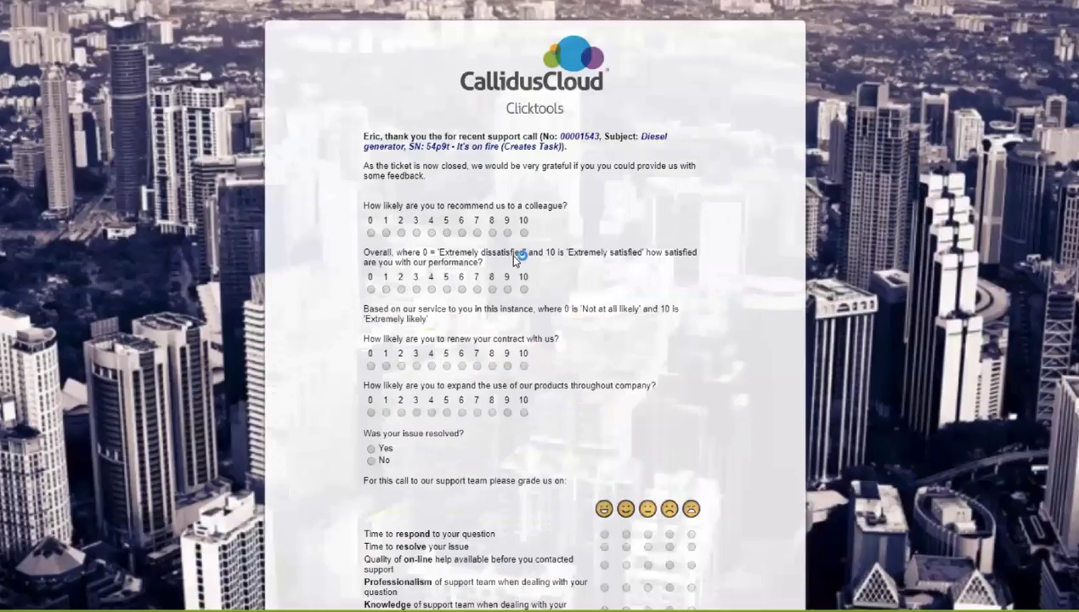
pyautogui.click(524, 232)
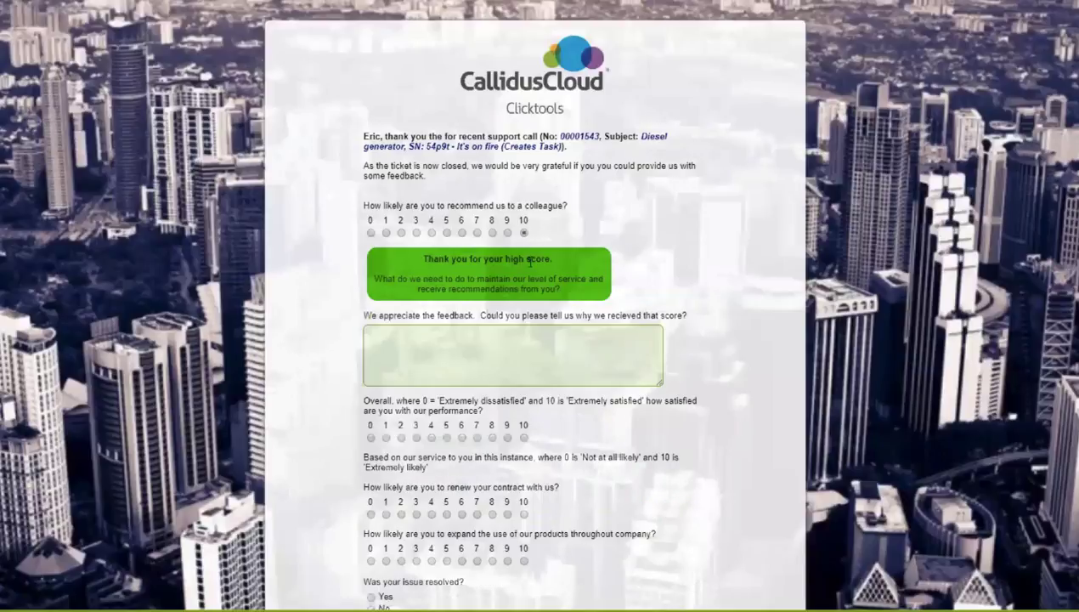
pyautogui.click(524, 437)
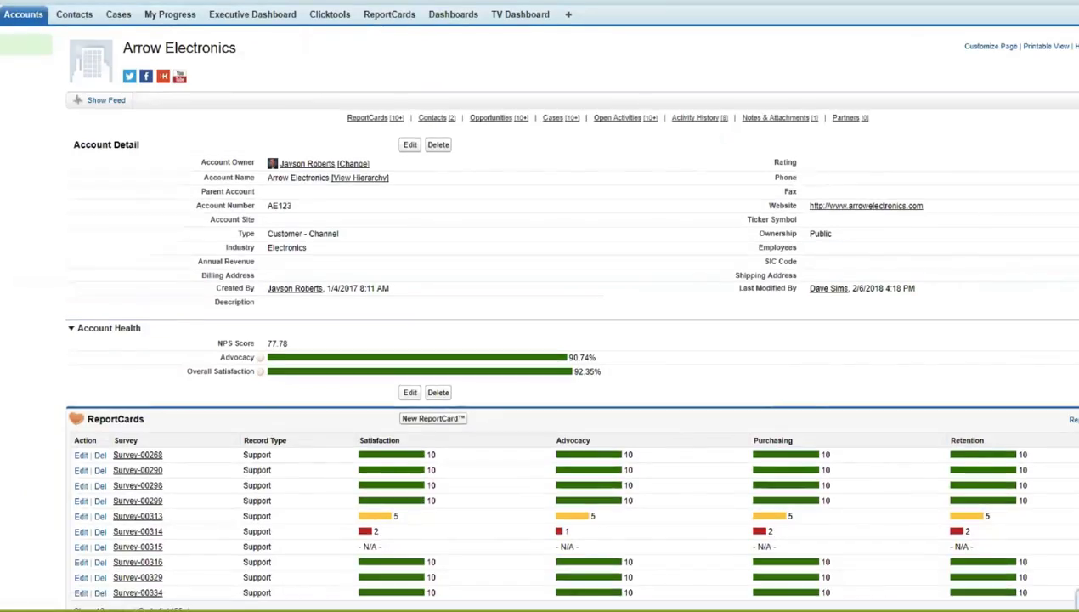
# Scroll the Arrow Electronics account down to its Account Health NPS and ReportCards list.
pyautogui.scroll(-1, 540, 306)
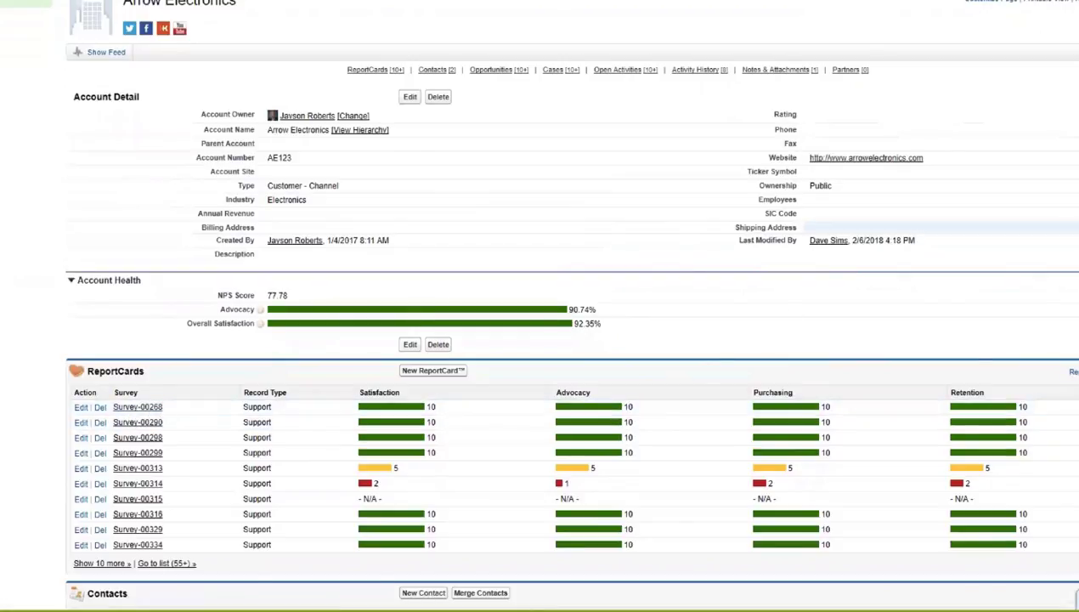
pyautogui.scroll(-3, 540, 306)
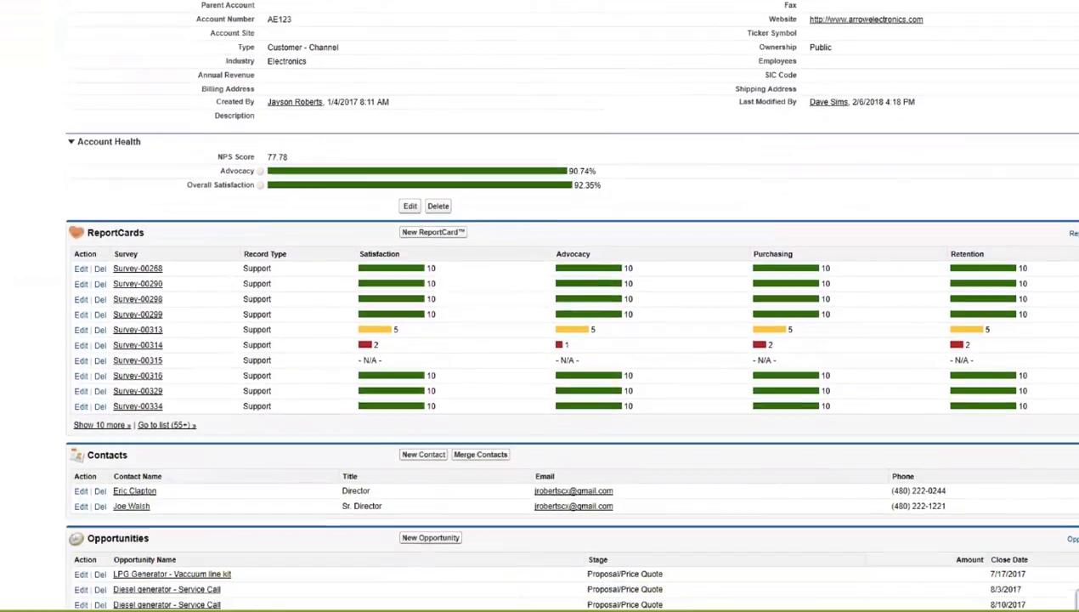